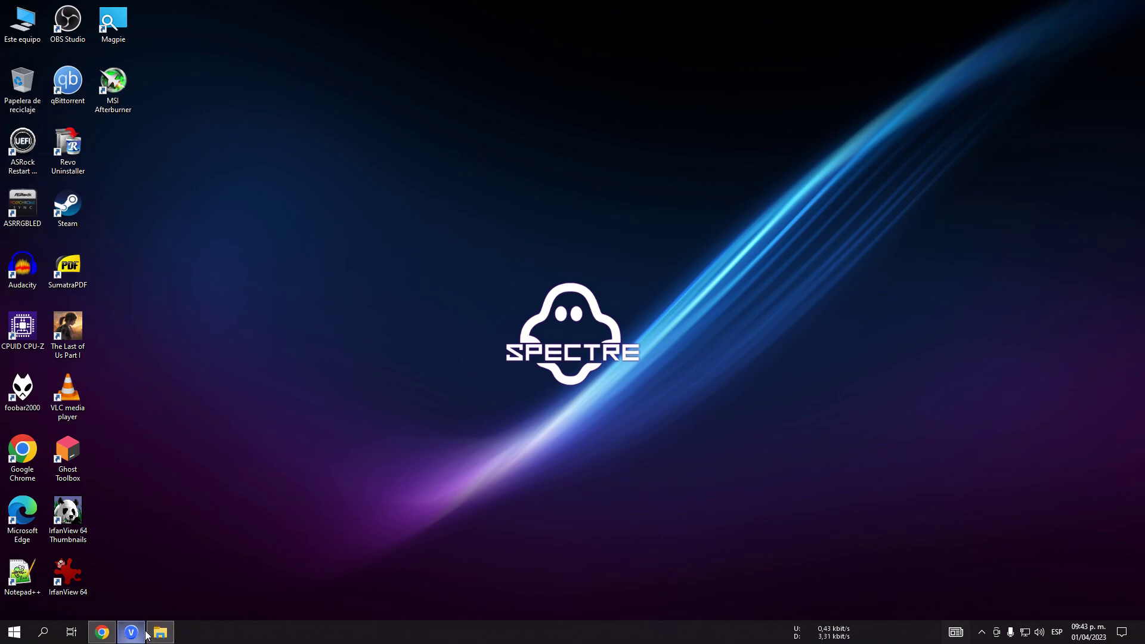
- Restore the VEGAS Pro window from the taskbar
{"action": "left_click", "coordinate": [125, 633]}
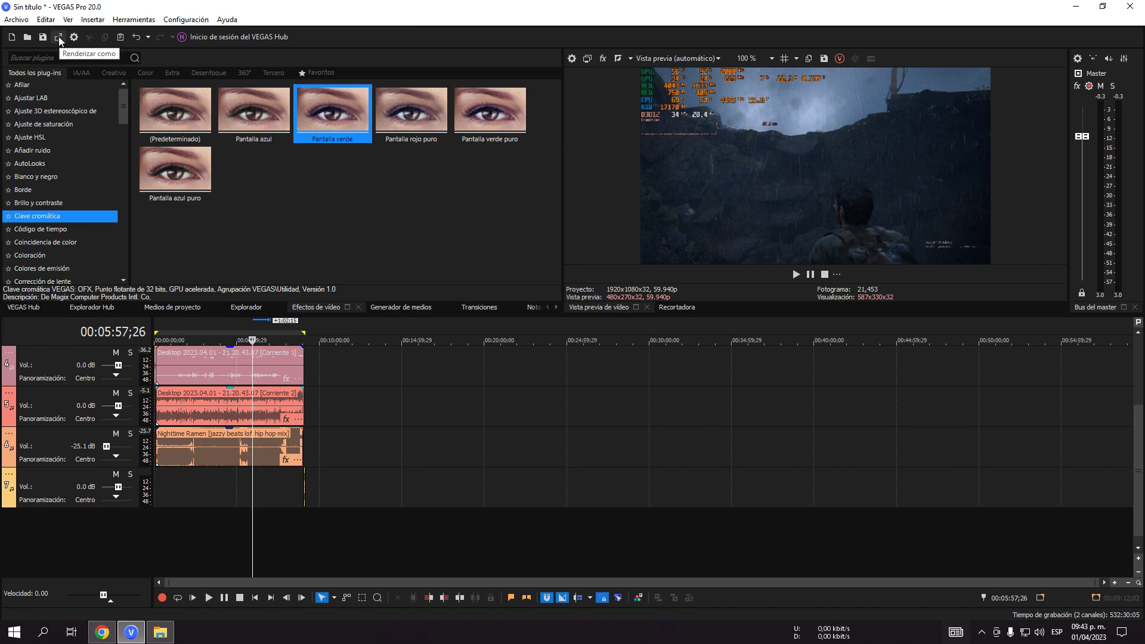
- Open the VEGAS Pro Preferences dialog from the Configuración menu
{"action": "left_click", "coordinate": [177, 23]}
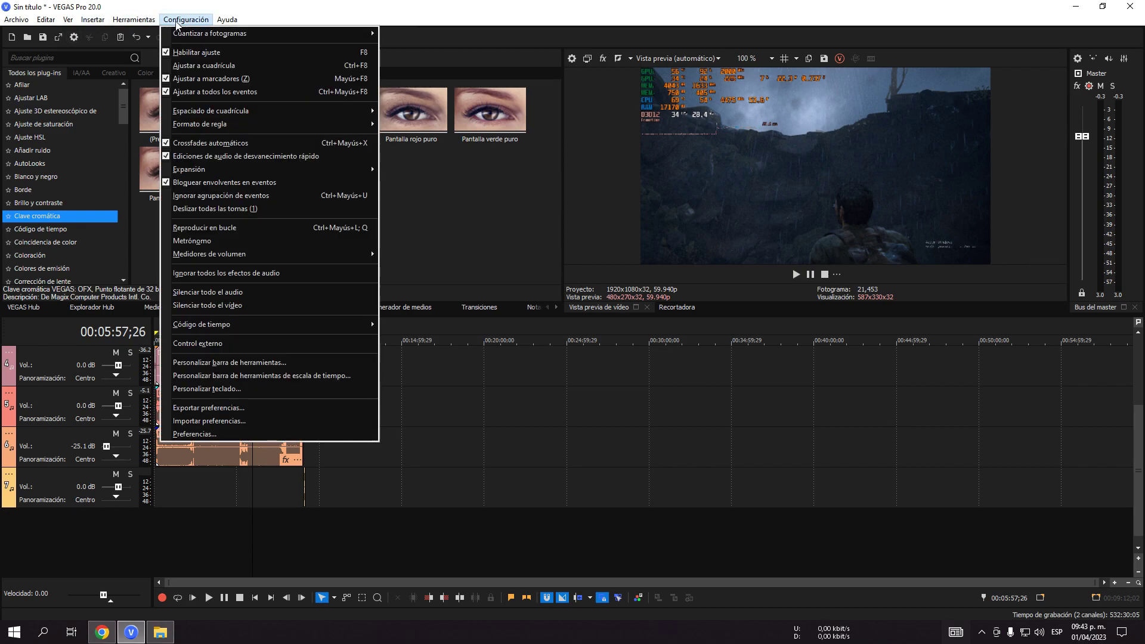
{"action": "left_click", "coordinate": [224, 434]}
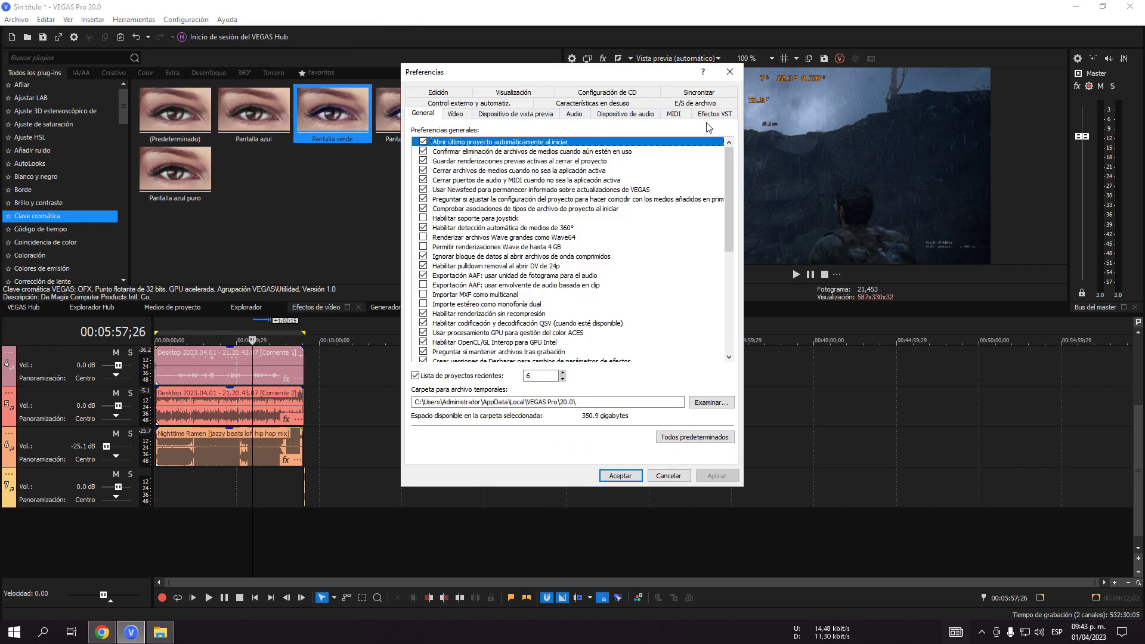
- Check the File I/O hardware decoder options and keep the automatic NVDEC setting
{"action": "left_click", "coordinate": [700, 104]}
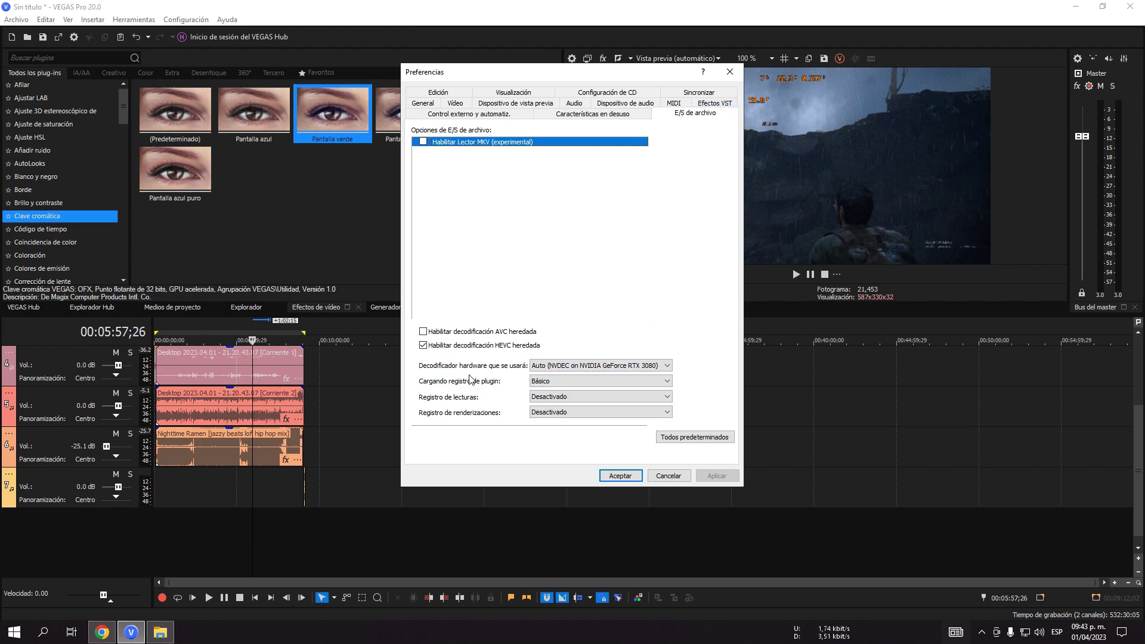
{"action": "left_click", "coordinate": [582, 366]}
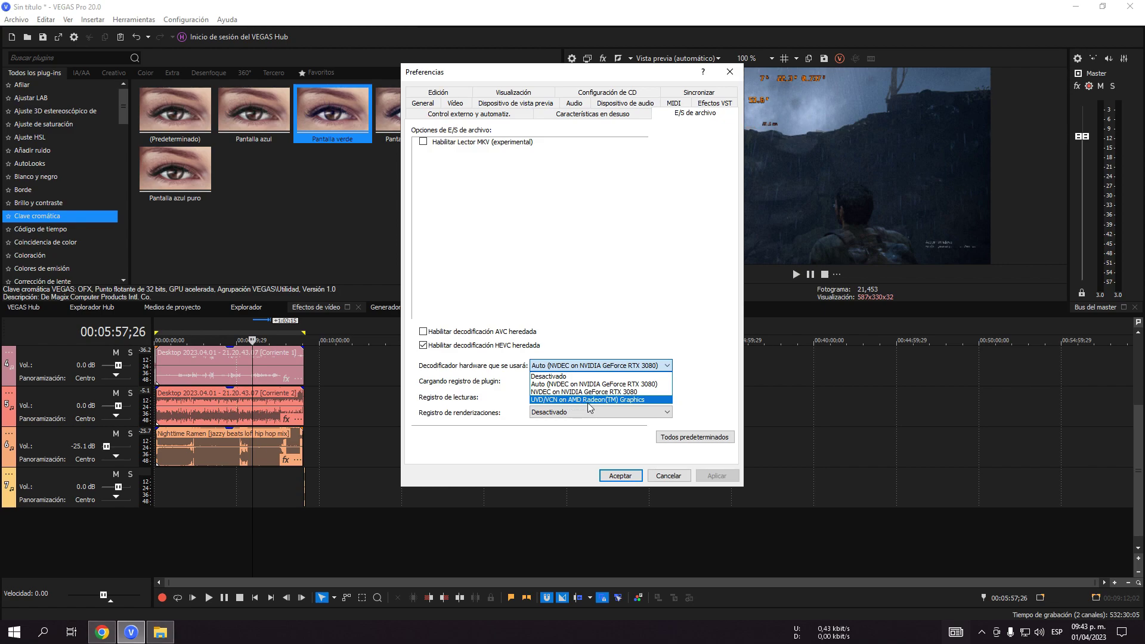
{"action": "left_click", "coordinate": [691, 379]}
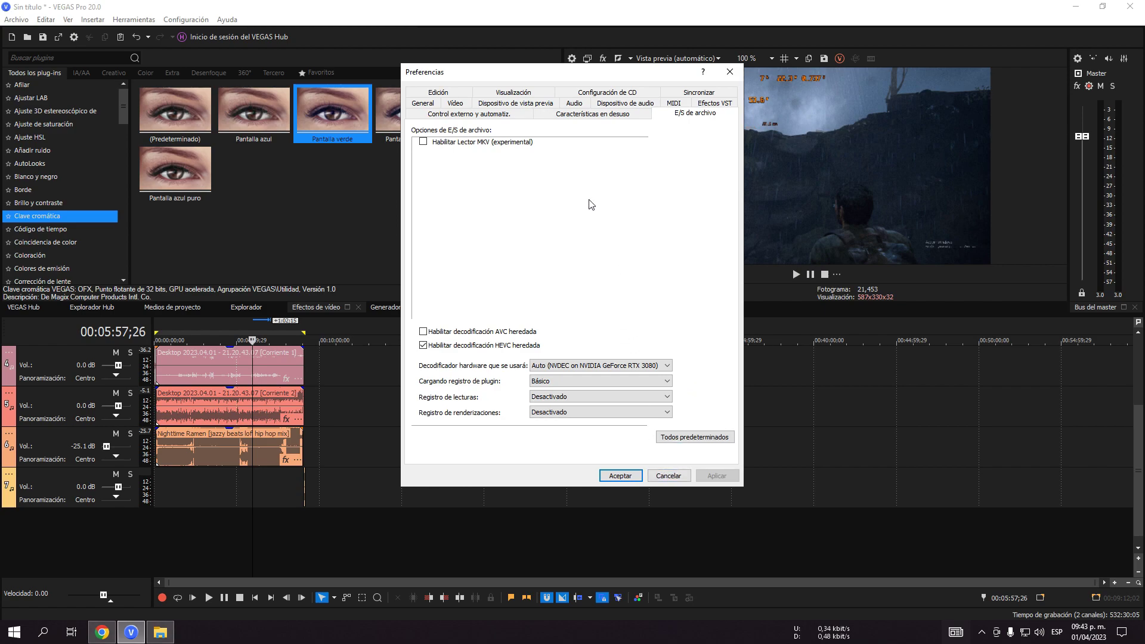
- Keep video GPU acceleration on Óptimo - NVIDIA GeForce RTX 3080 and accept the preferences
{"action": "left_click", "coordinate": [423, 103]}
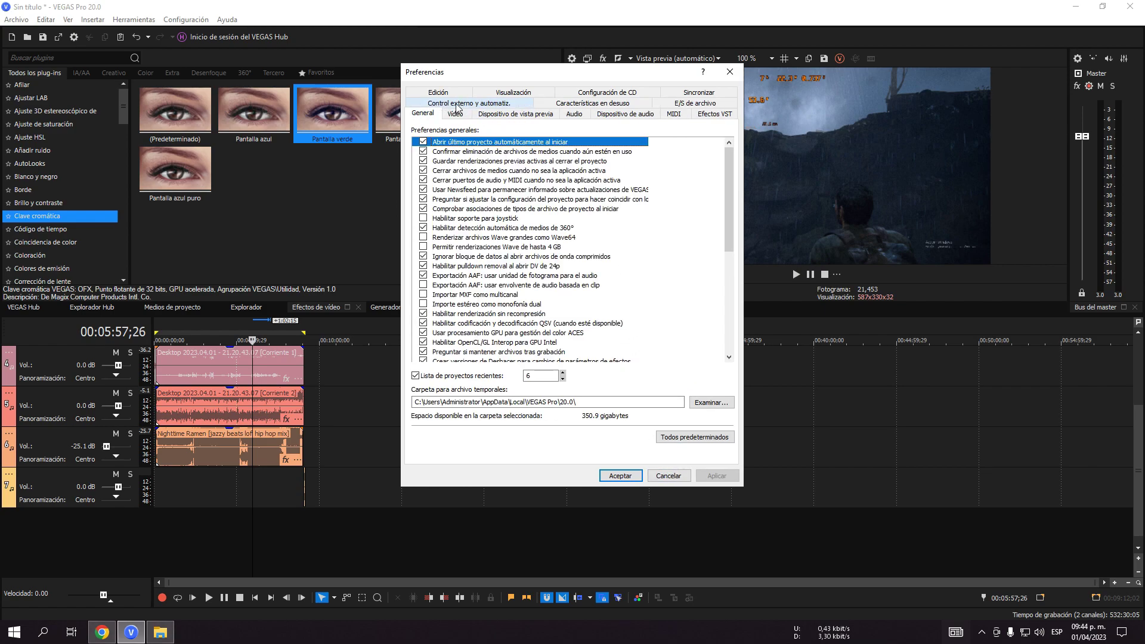
{"action": "left_click", "coordinate": [456, 114]}
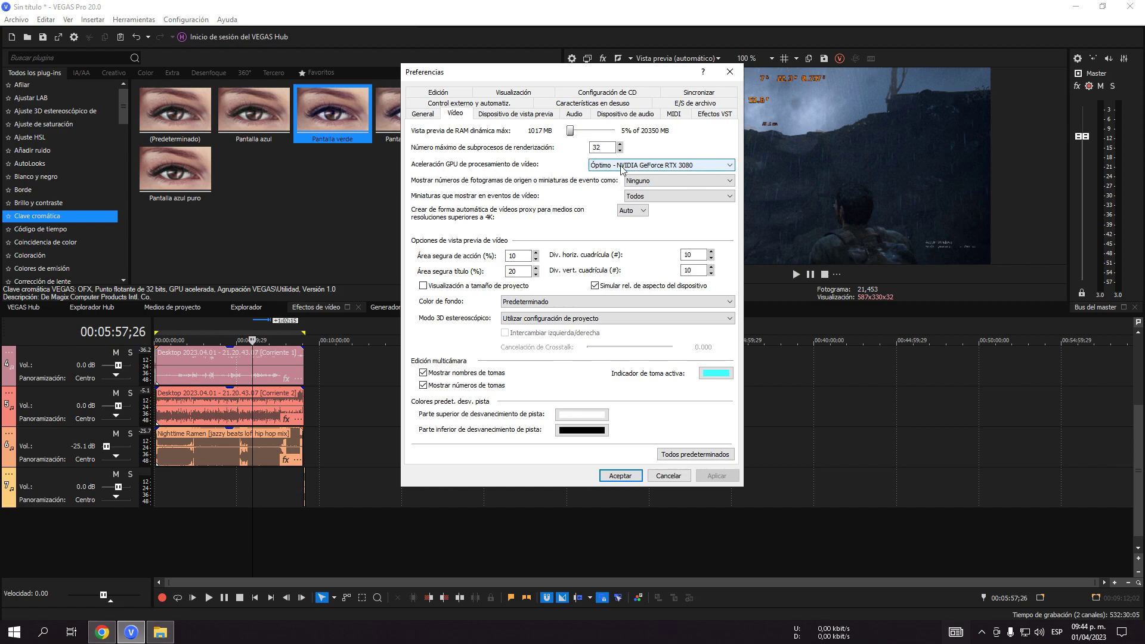
{"action": "left_click", "coordinate": [695, 167]}
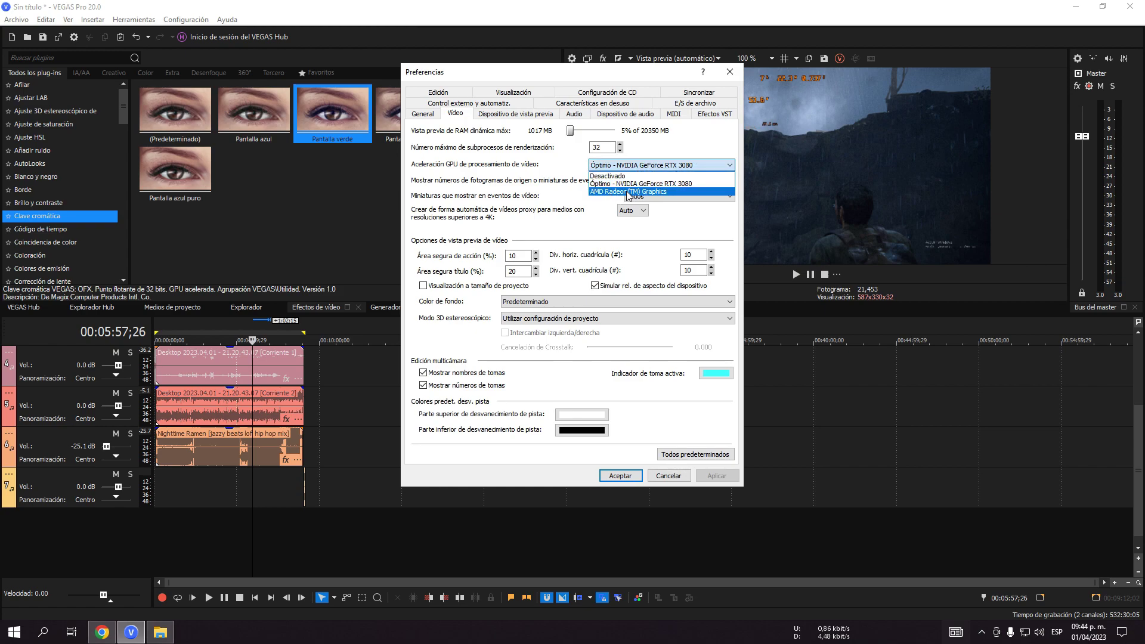
{"action": "left_click", "coordinate": [735, 78]}
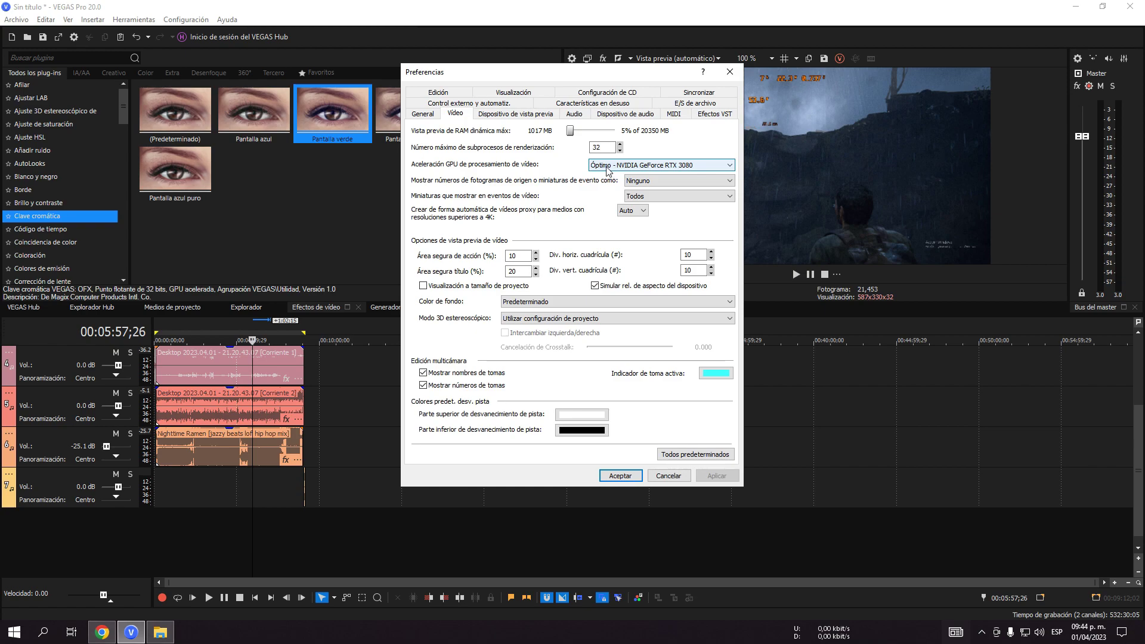
{"action": "left_click", "coordinate": [622, 479]}
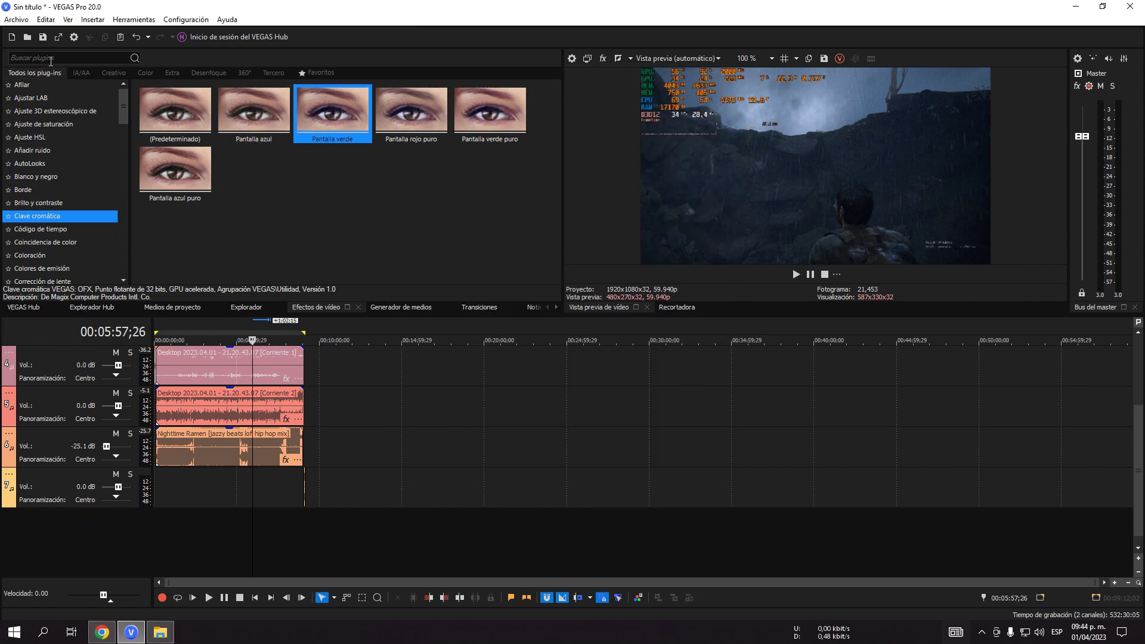
- In Renderizar como, select the MAGIX AVC/AAC MP4 Internet HD 1080p 59,94 fps (AMD VCE) template
{"action": "left_click", "coordinate": [58, 37]}
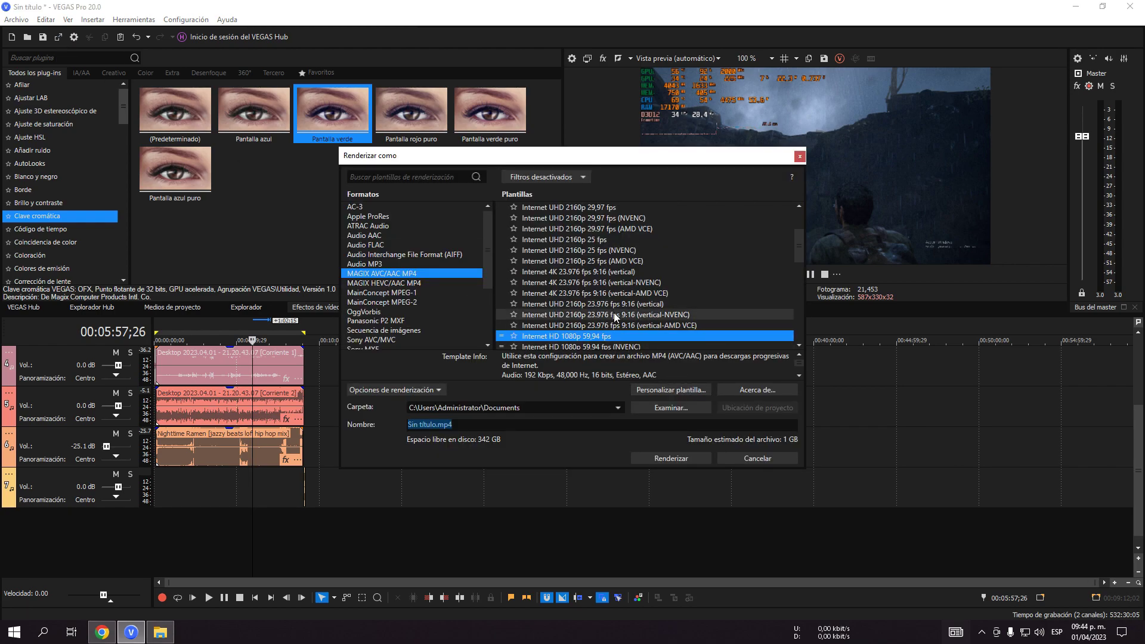
{"action": "scroll", "coordinate": [620, 328], "scroll_direction": "down", "scroll_amount": 1}
{"action": "scroll", "coordinate": [624, 328], "scroll_direction": "down", "scroll_amount": 1}
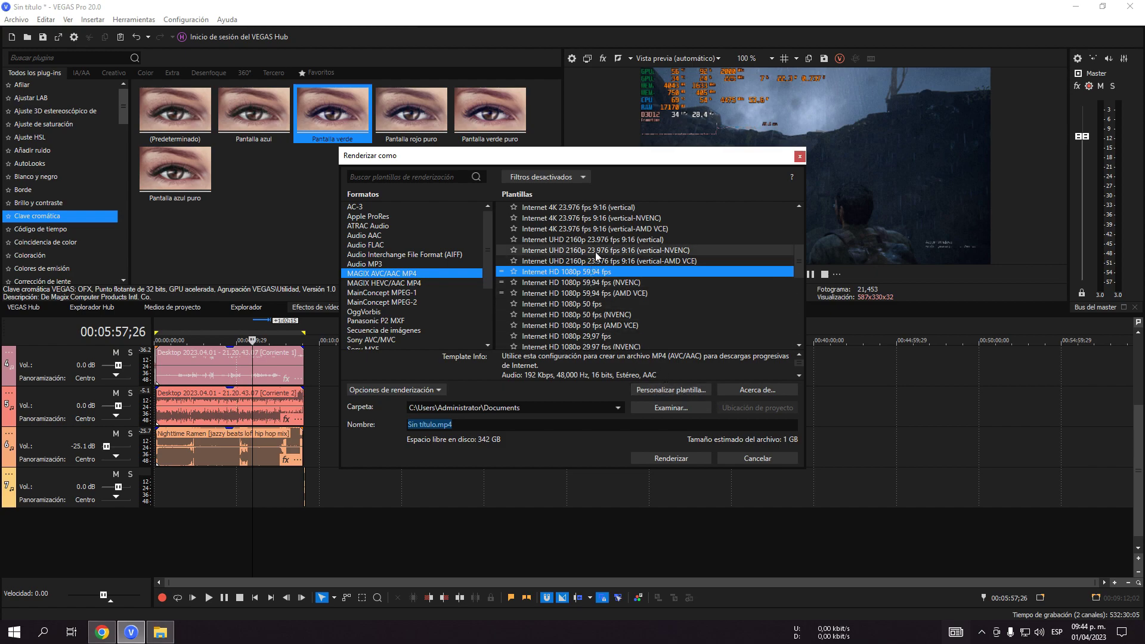
{"action": "scroll", "coordinate": [603, 267], "scroll_direction": "up", "scroll_amount": 3}
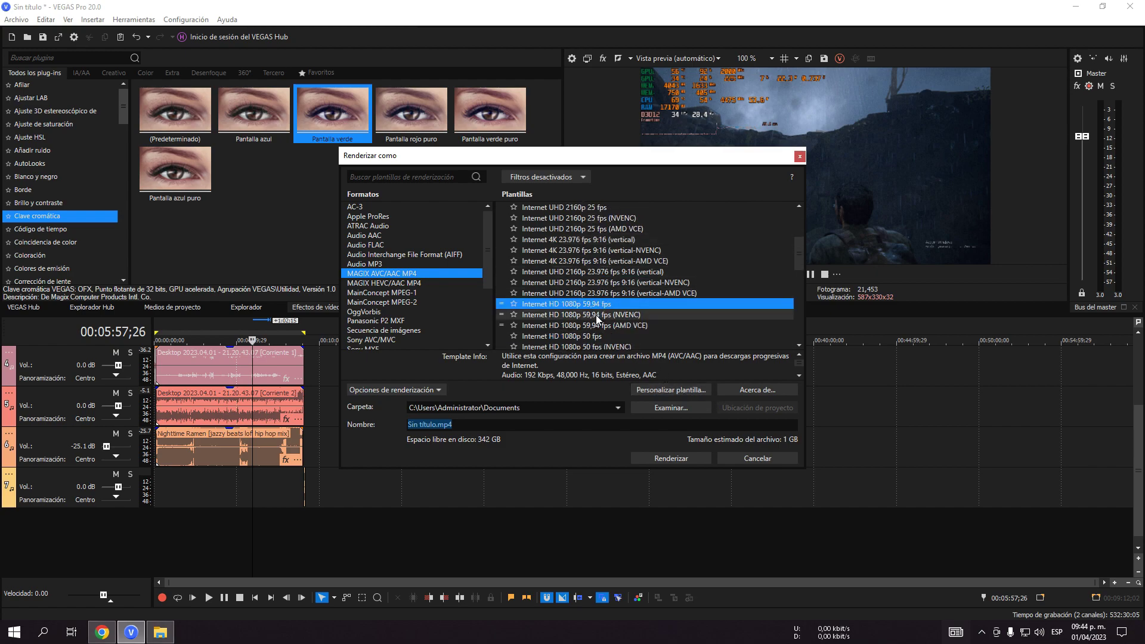
{"action": "left_click", "coordinate": [621, 315]}
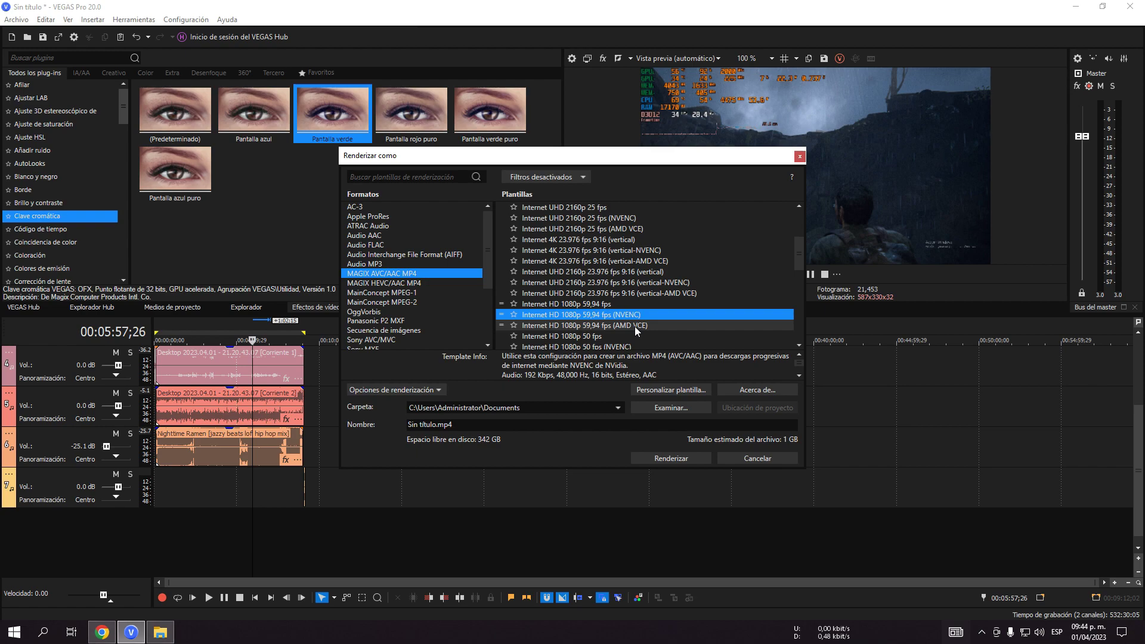
{"action": "left_click", "coordinate": [566, 326]}
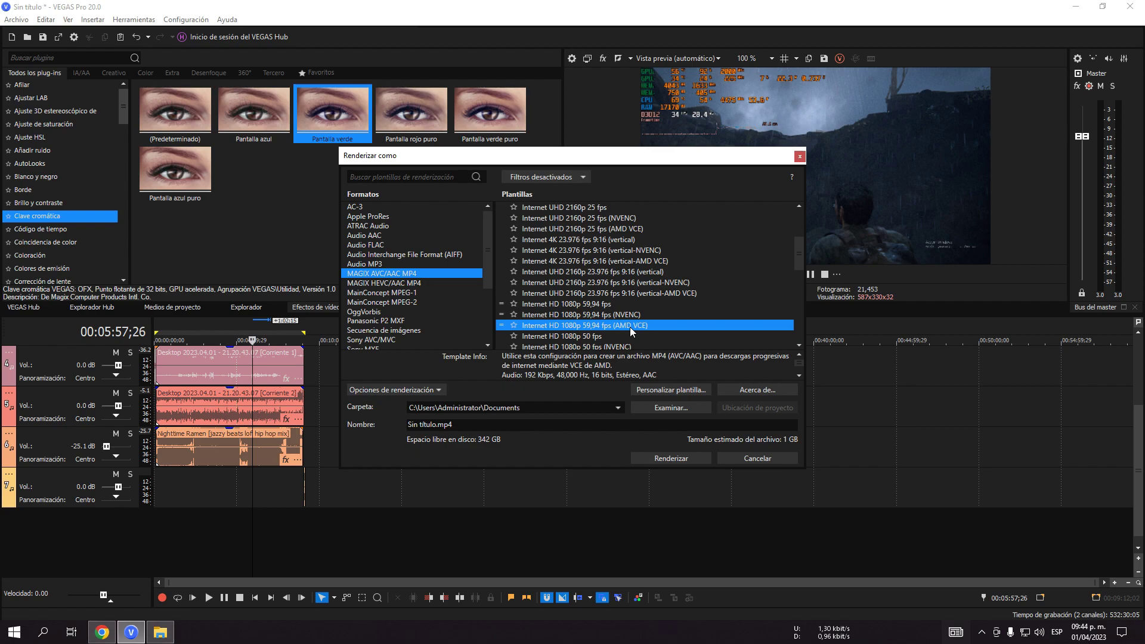
{"action": "left_click", "coordinate": [658, 389]}
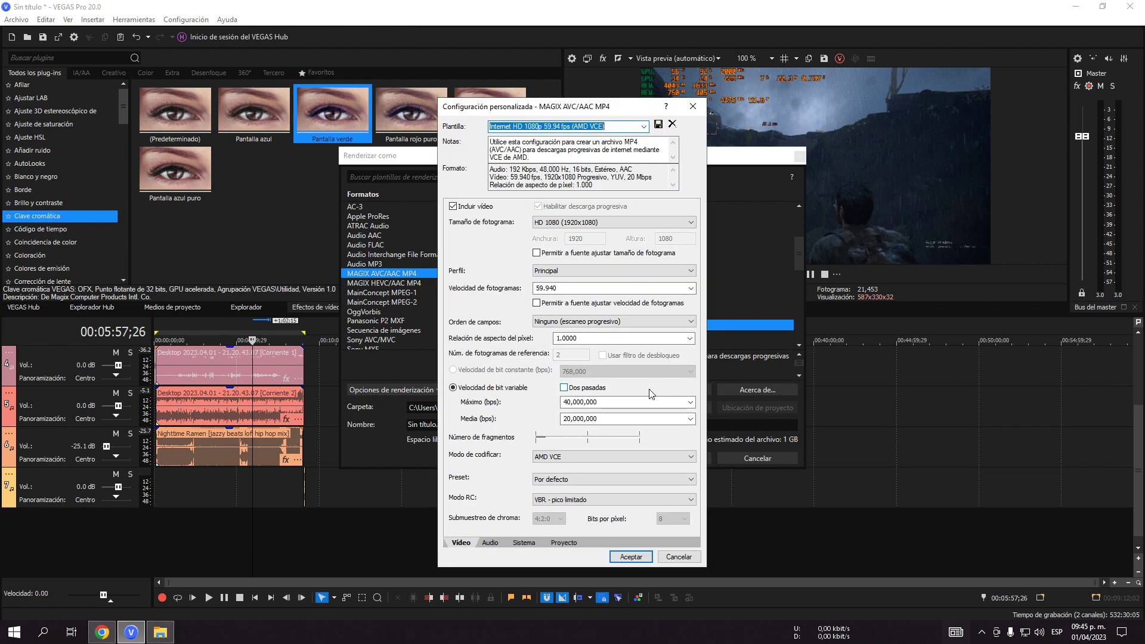
- Raise the template's maximum bitrate to 50,000,000 and begin editing the average bitrate
{"action": "left_click", "coordinate": [690, 419]}
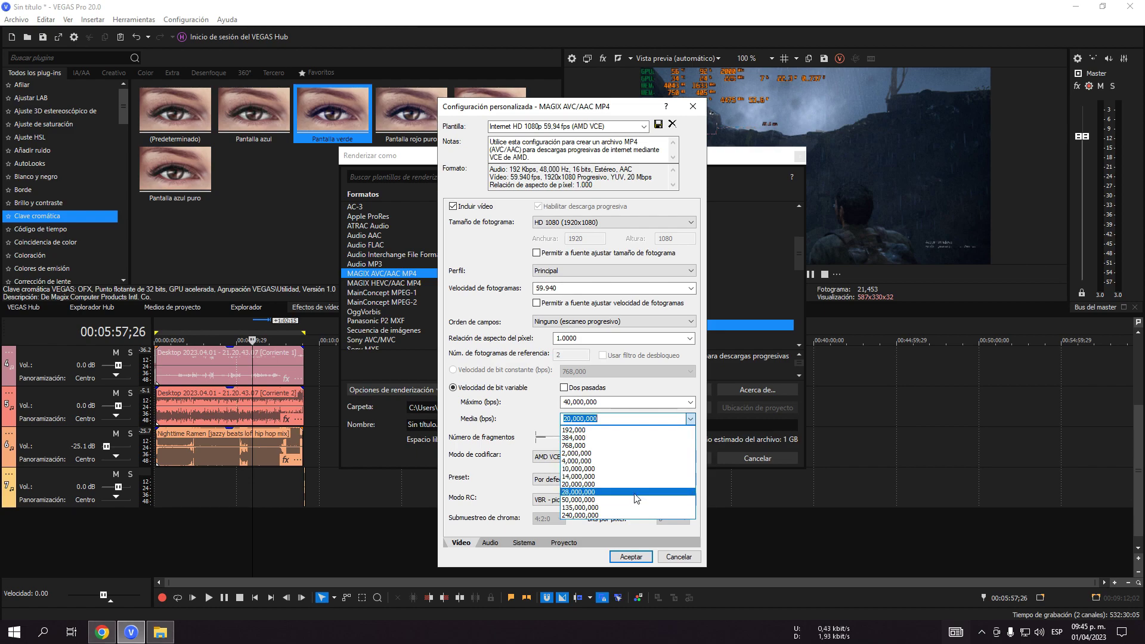
{"action": "left_click", "coordinate": [637, 492]}
{"action": "left_click", "coordinate": [690, 402]}
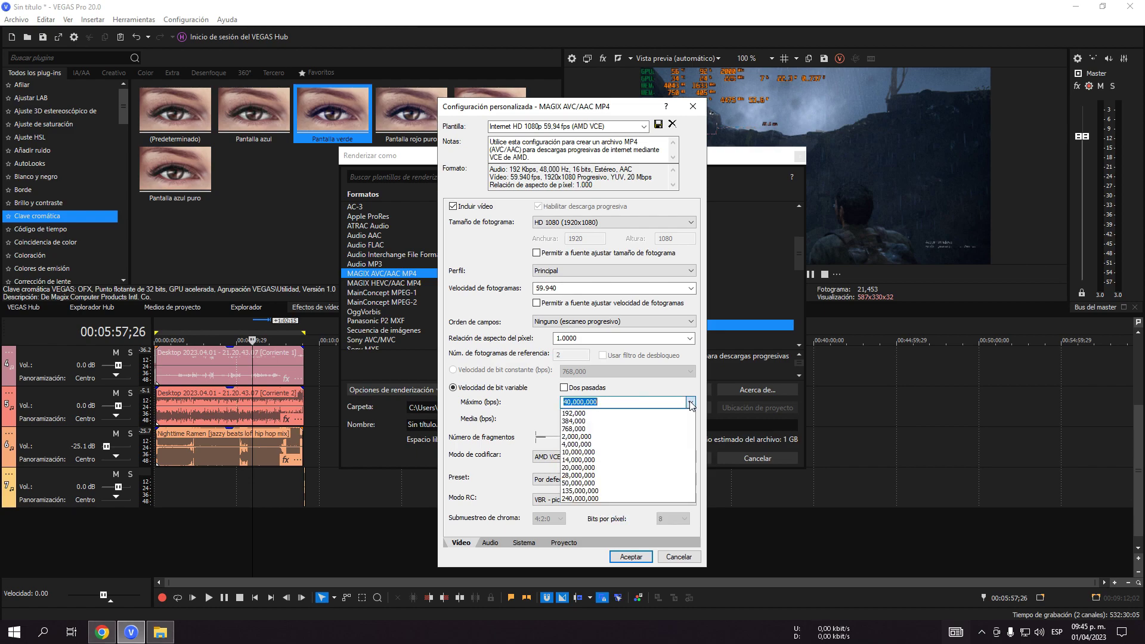
{"action": "left_click", "coordinate": [608, 483]}
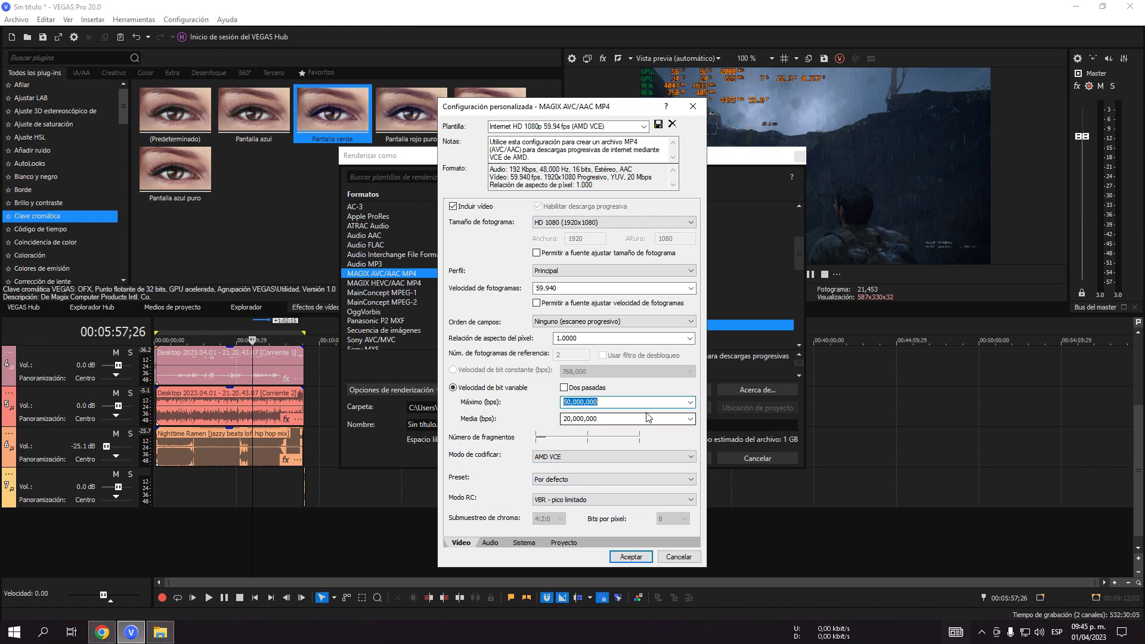
{"action": "left_click", "coordinate": [690, 420]}
{"action": "left_click", "coordinate": [569, 419]}
{"action": "left_click", "coordinate": [569, 419]}
{"action": "key", "text": "BackSpace"}
{"action": "type", "text": "3"}
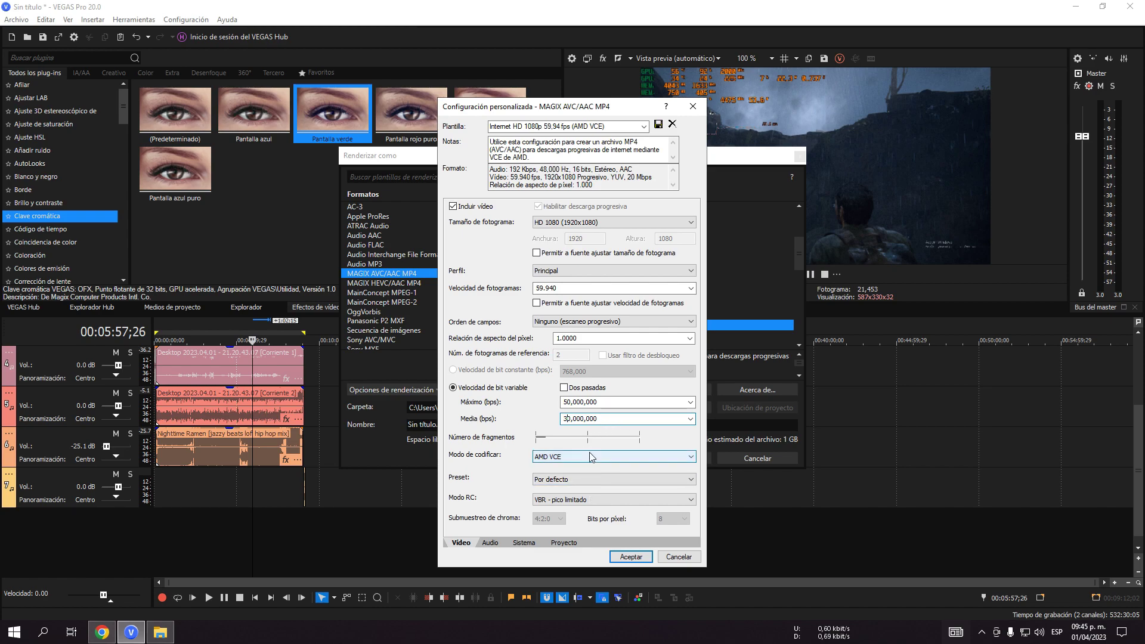
- Set colour range to Completo and render quality to Lo mejor, then confirm the template
{"action": "left_click", "coordinate": [524, 543]}
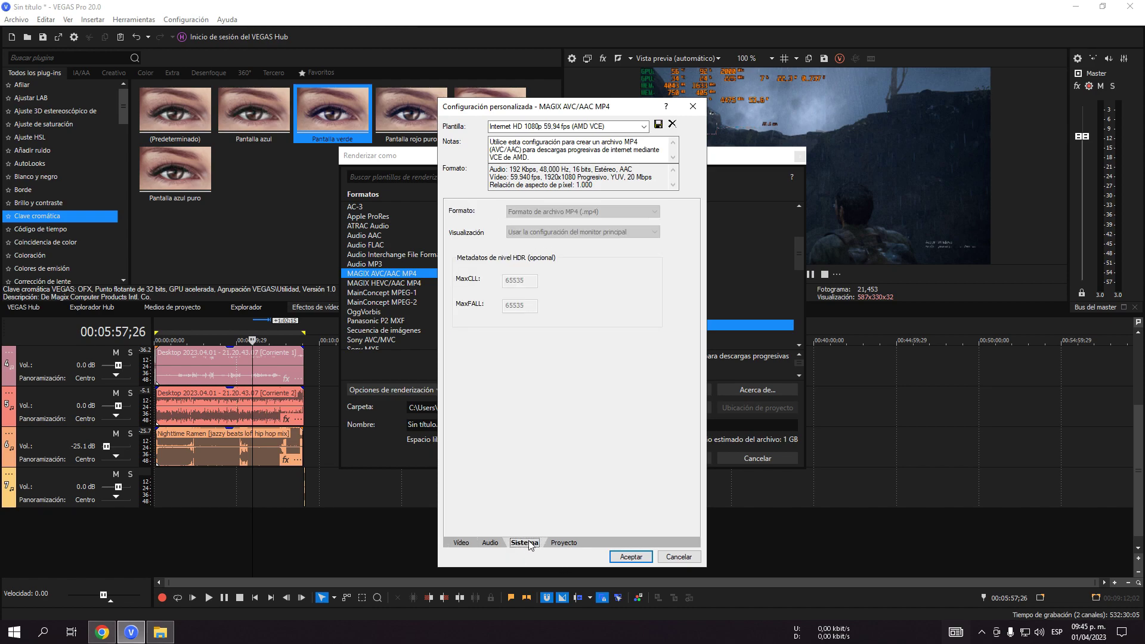
{"action": "left_click", "coordinate": [559, 543]}
{"action": "left_click", "coordinate": [616, 293]}
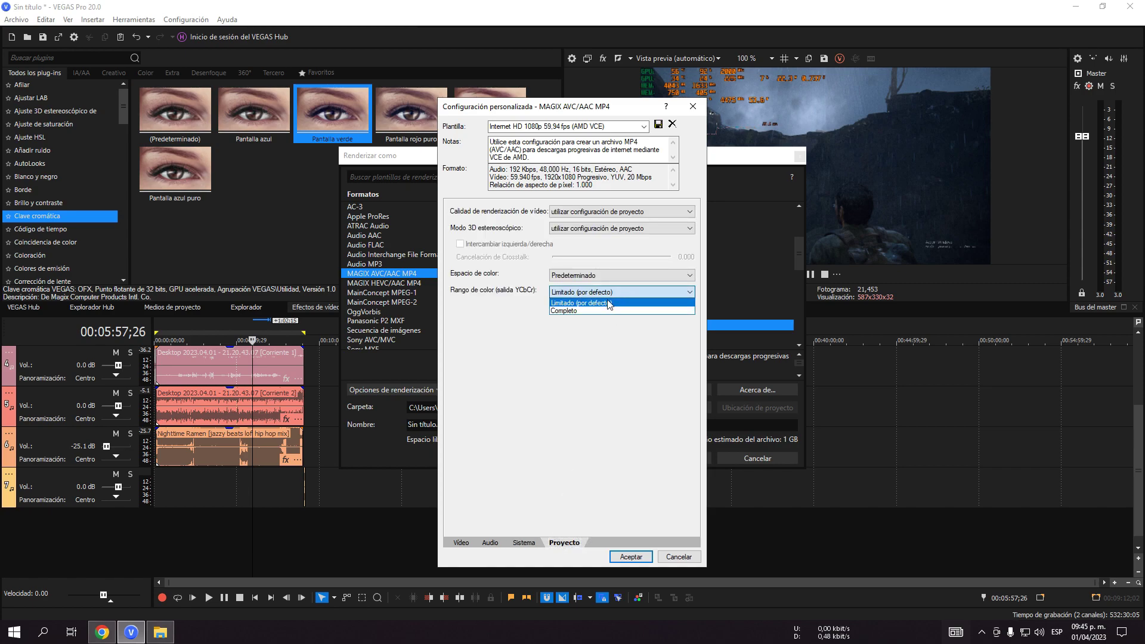
{"action": "left_click", "coordinate": [585, 311]}
{"action": "left_click", "coordinate": [588, 213]}
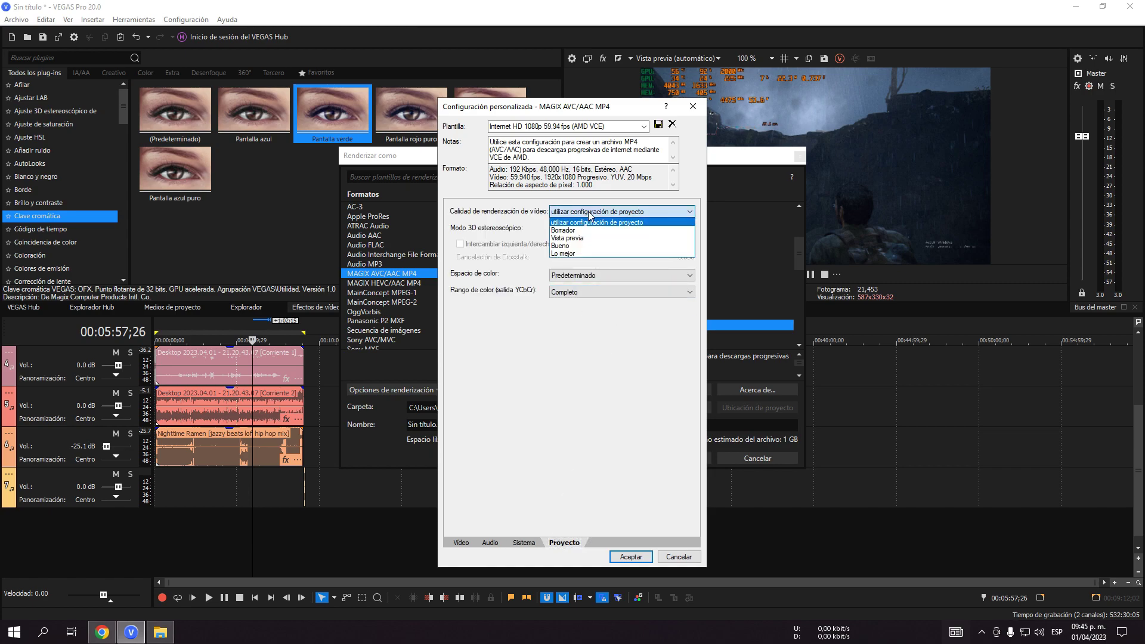
{"action": "left_click", "coordinate": [588, 254]}
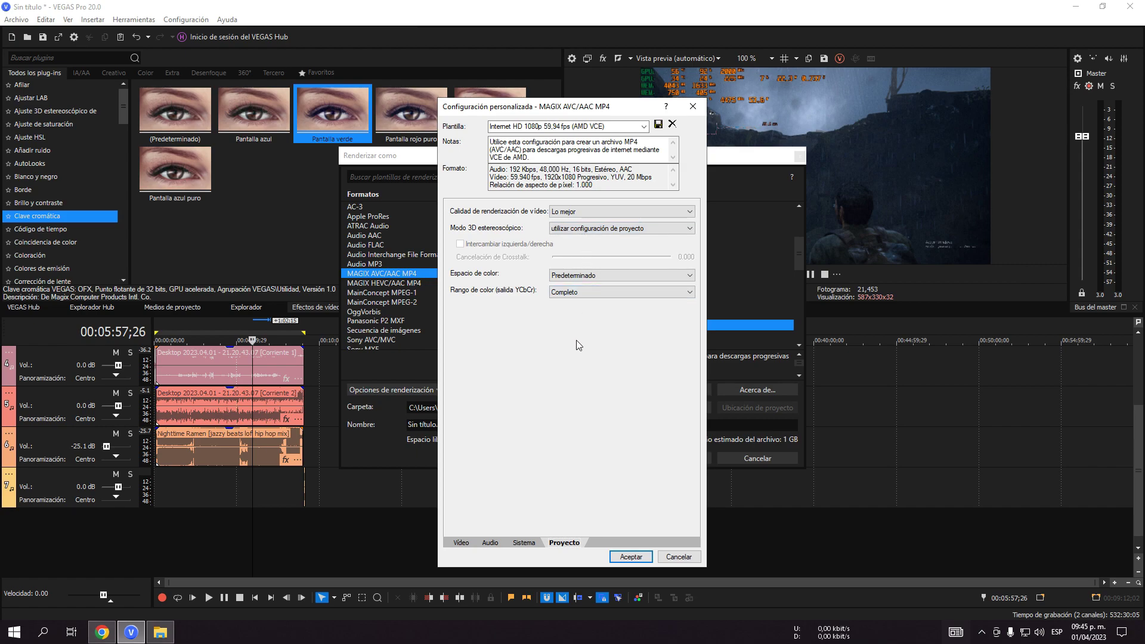
{"action": "left_click", "coordinate": [631, 557]}
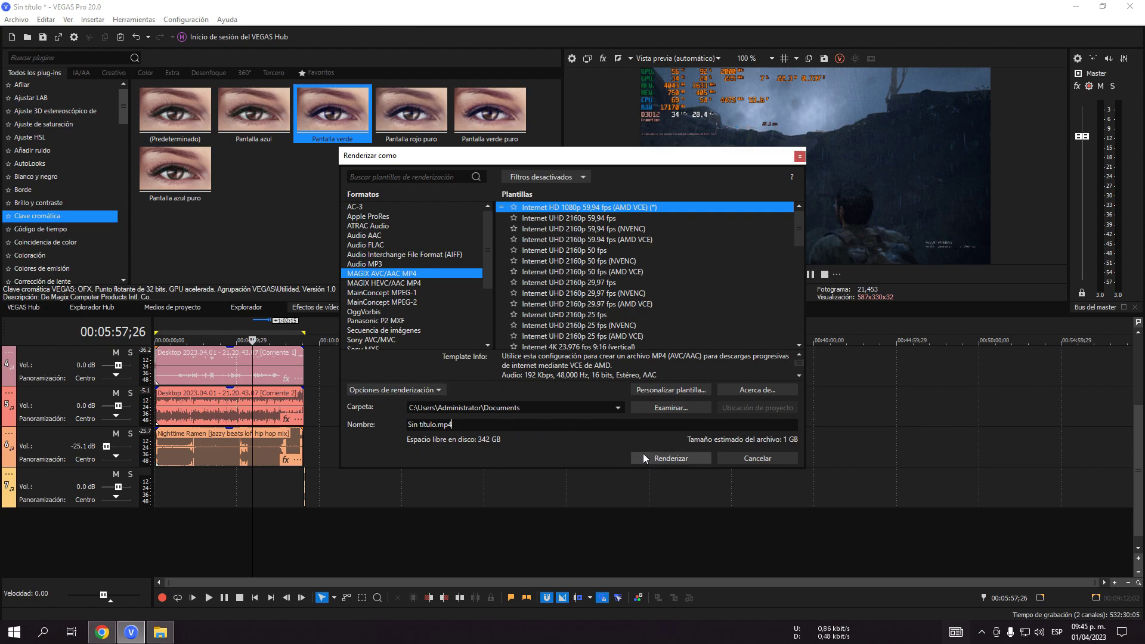
- Render the project to Sin título.mp4 in Documents
{"action": "left_click", "coordinate": [679, 460]}
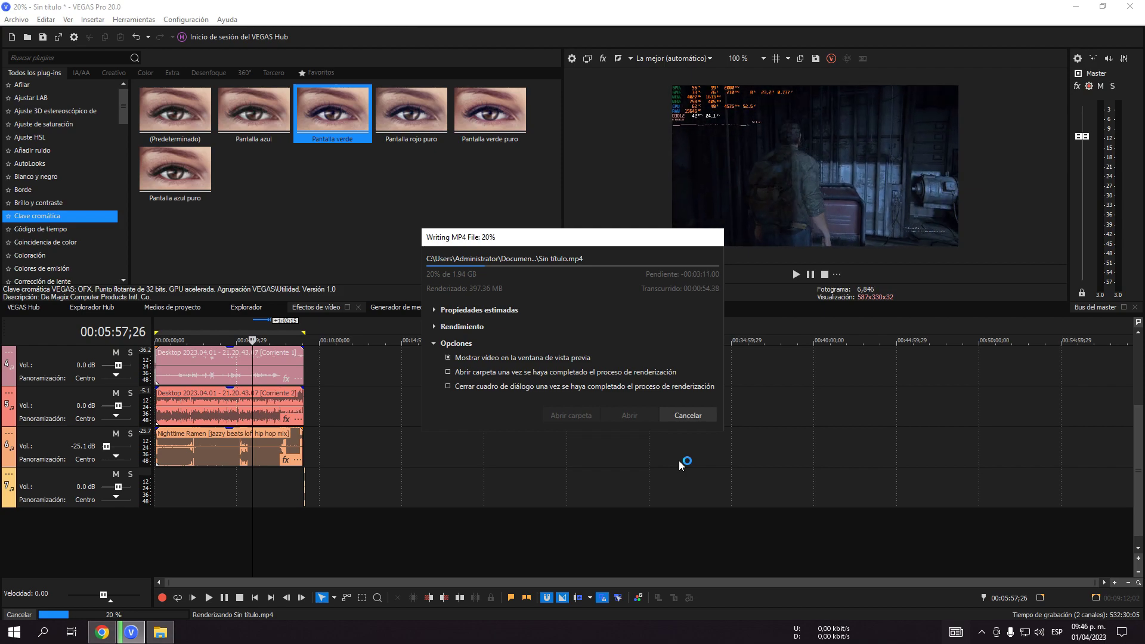
- Launch Adobe Photoshop 2023 from the Start menu's full program list
{"action": "left_click", "coordinate": [13, 632]}
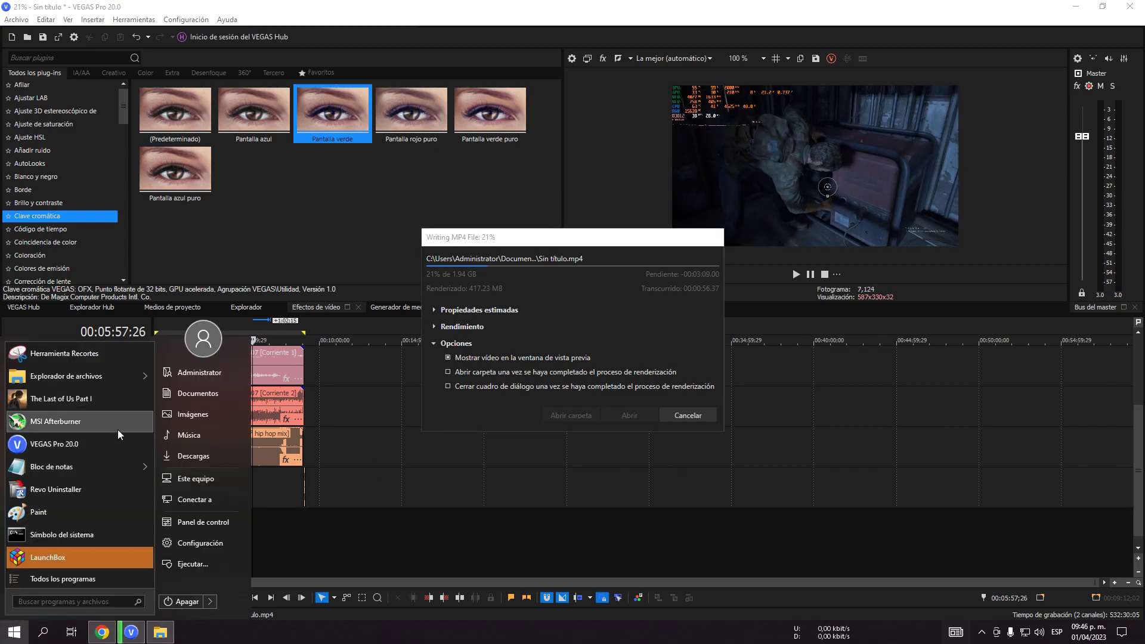
{"action": "left_click", "coordinate": [81, 577]}
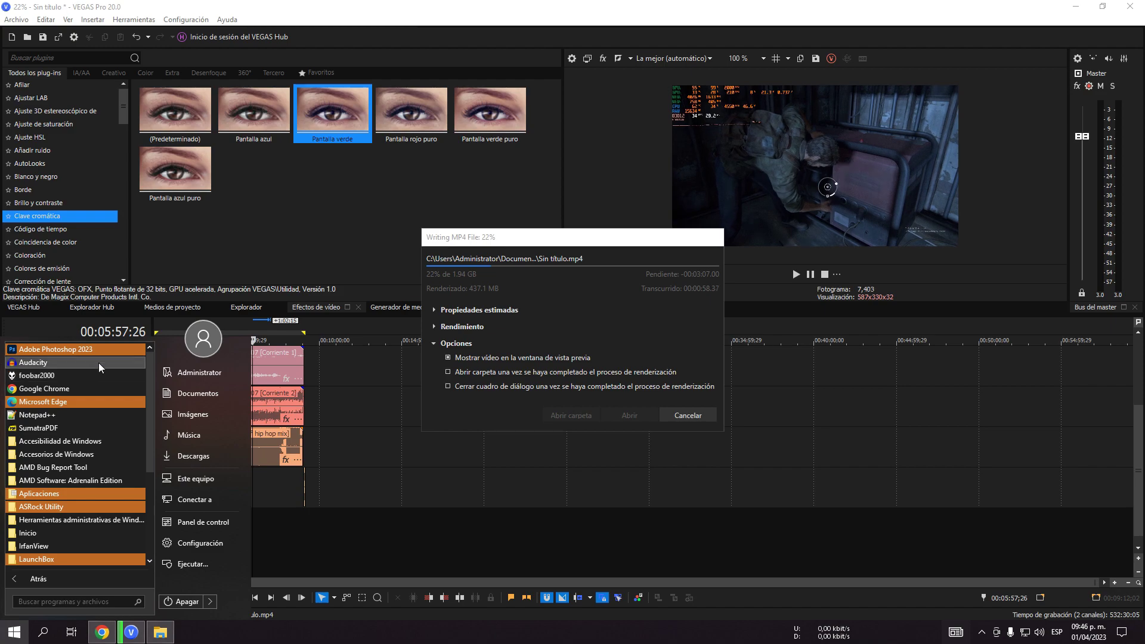
{"action": "left_click", "coordinate": [110, 353]}
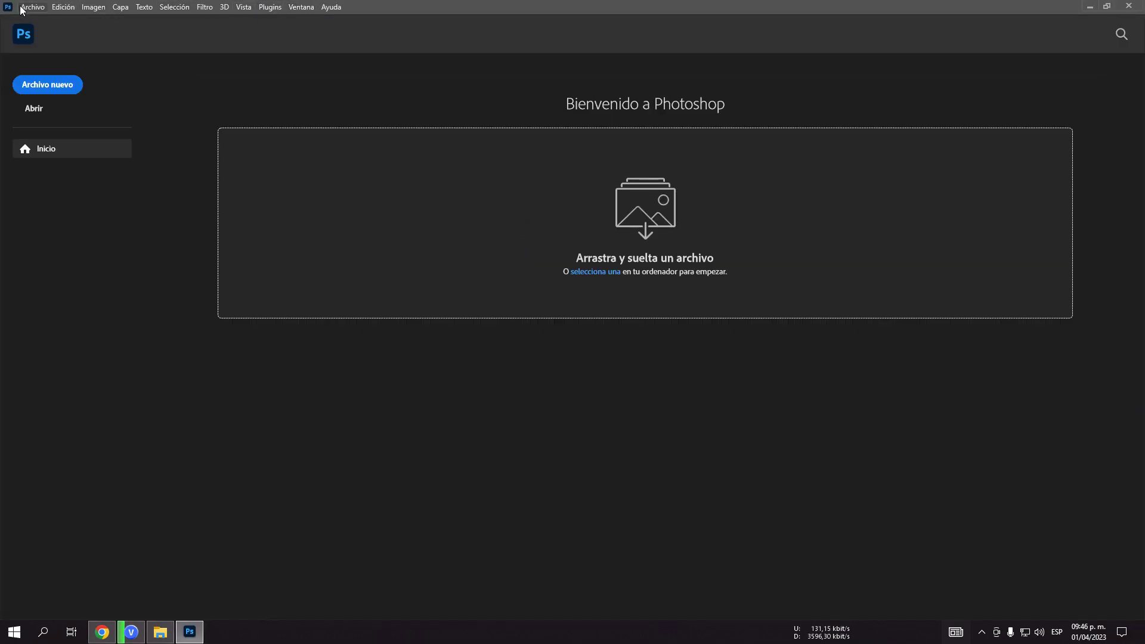
- Open Photoshop Preferences and browse General, Interface, Workspace, Tools, History, File Handling and Export pages
{"action": "left_click", "coordinate": [63, 7]}
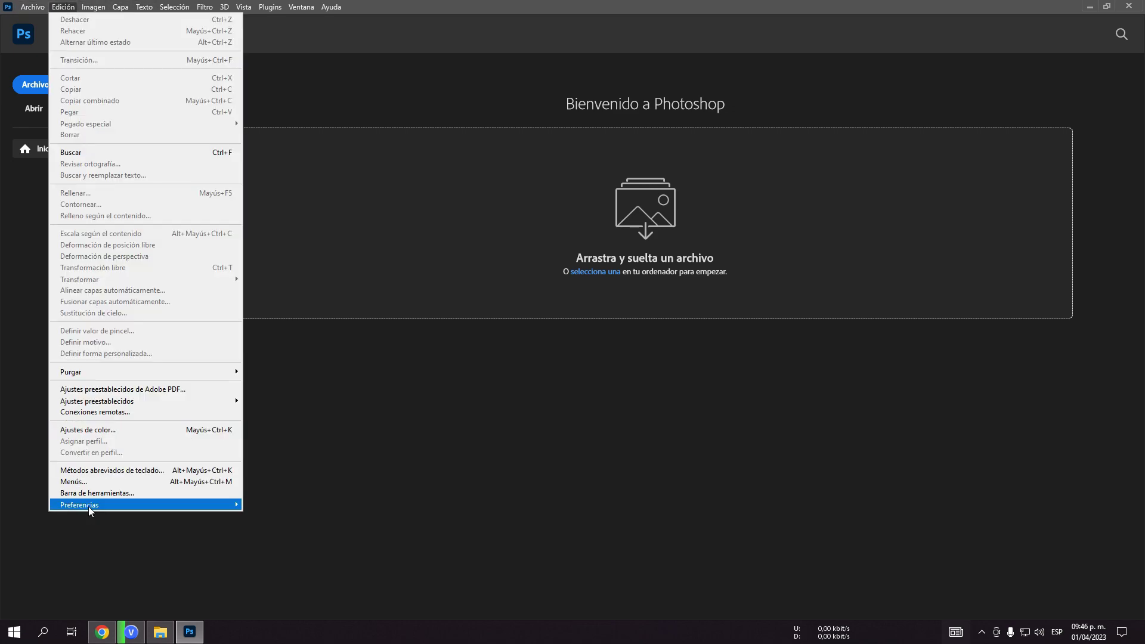
{"action": "mouse_move", "coordinate": [88, 507]}
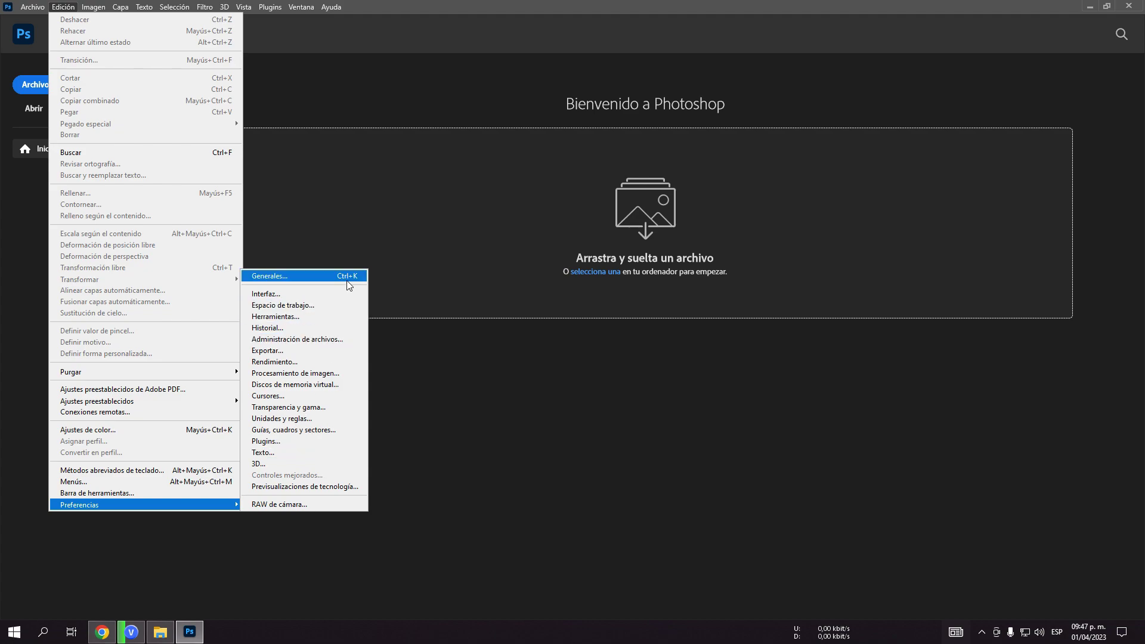
{"action": "left_click", "coordinate": [346, 279]}
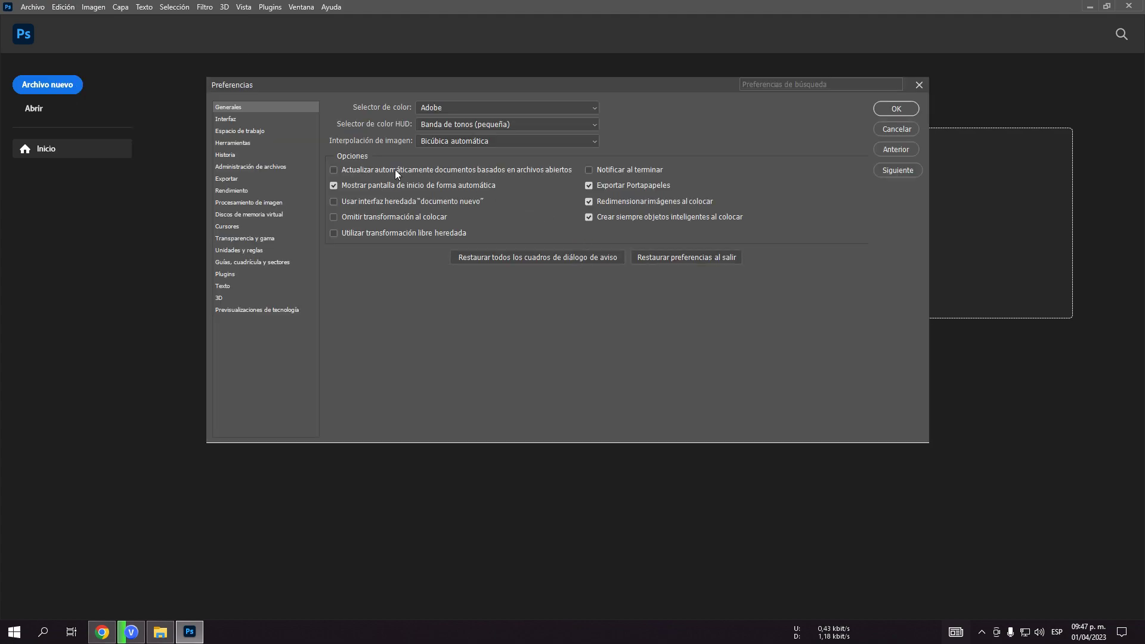
{"action": "left_click", "coordinate": [246, 122]}
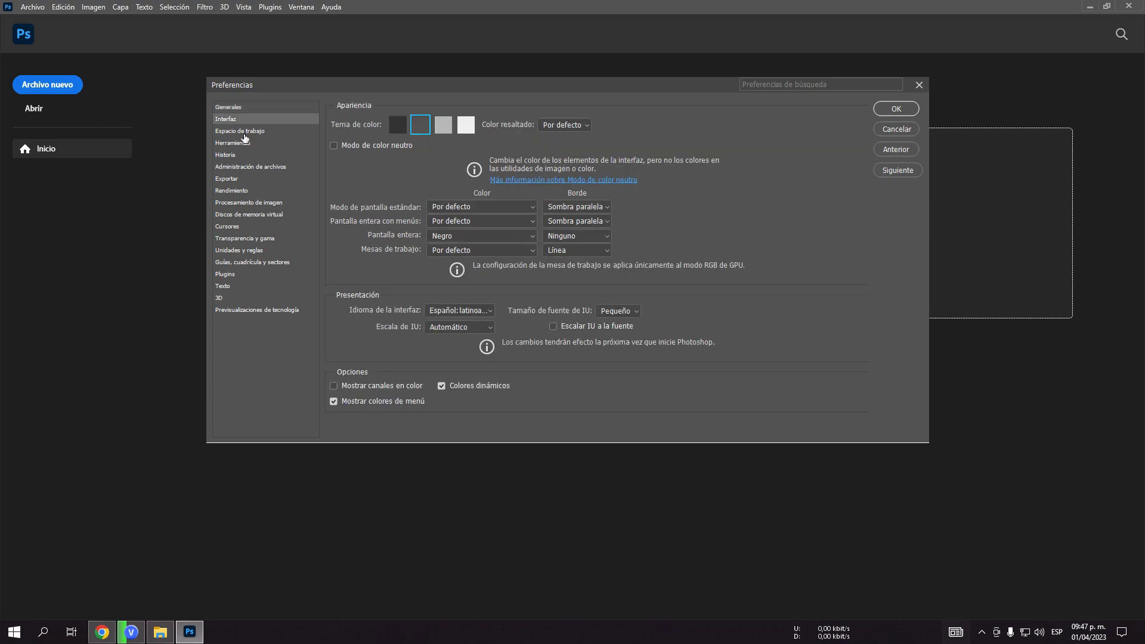
{"action": "left_click", "coordinate": [244, 133]}
{"action": "left_click", "coordinate": [243, 145]}
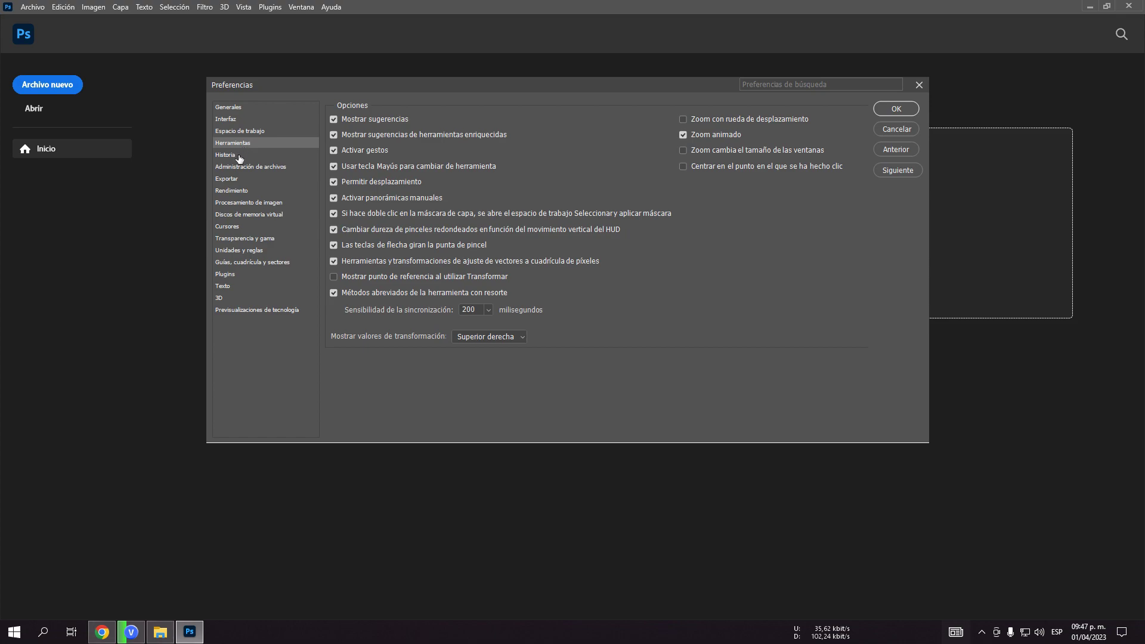
{"action": "left_click", "coordinate": [241, 154]}
{"action": "left_click", "coordinate": [239, 169]}
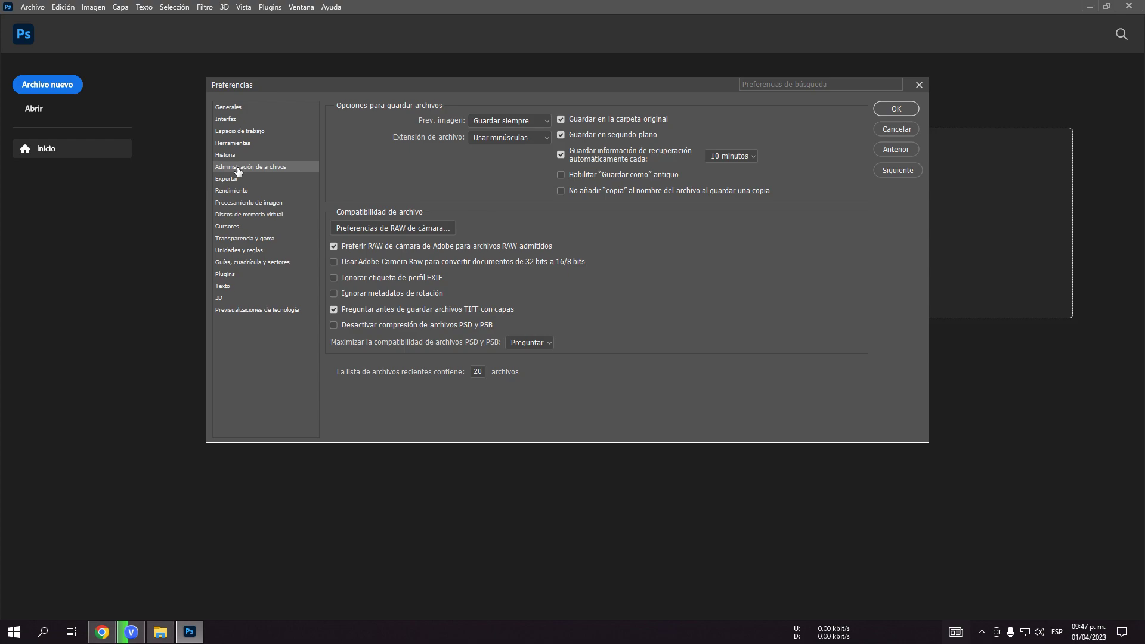
{"action": "left_click", "coordinate": [249, 179]}
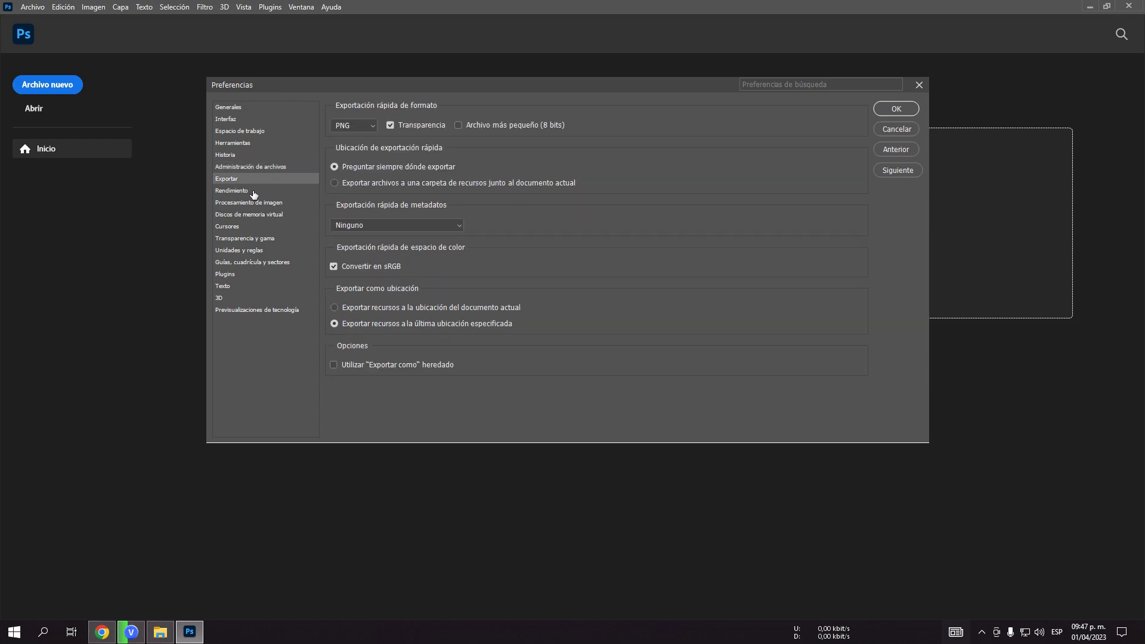
- Inspect the Performance page and advanced GPU settings, confirming the RTX 3080 is enabled, unchanged
{"action": "left_click", "coordinate": [254, 192]}
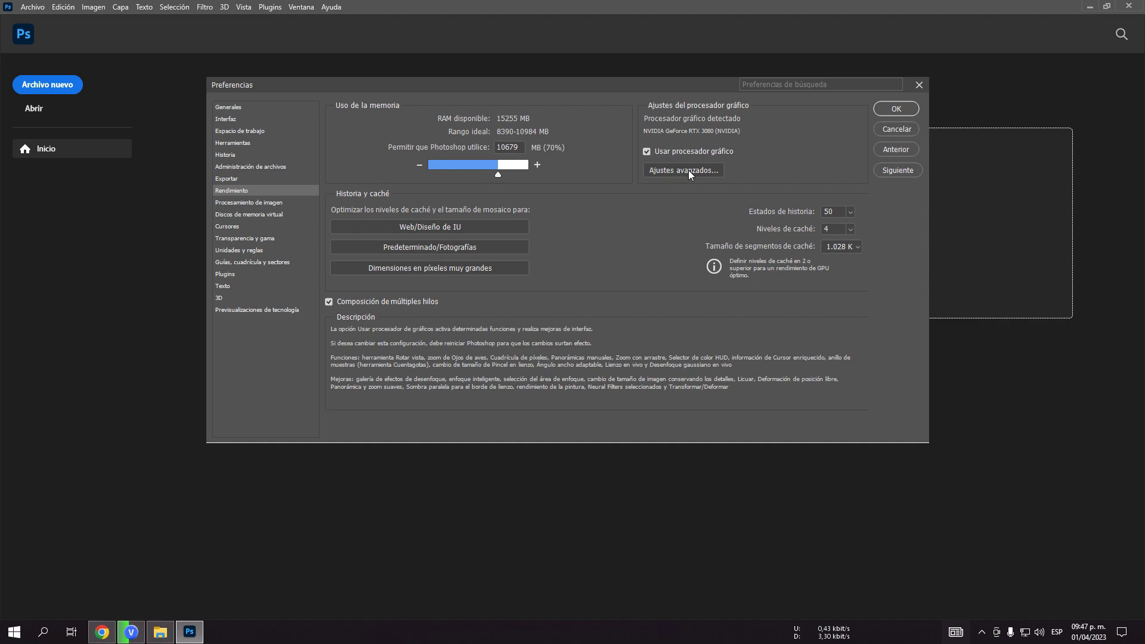
{"action": "left_click", "coordinate": [707, 173]}
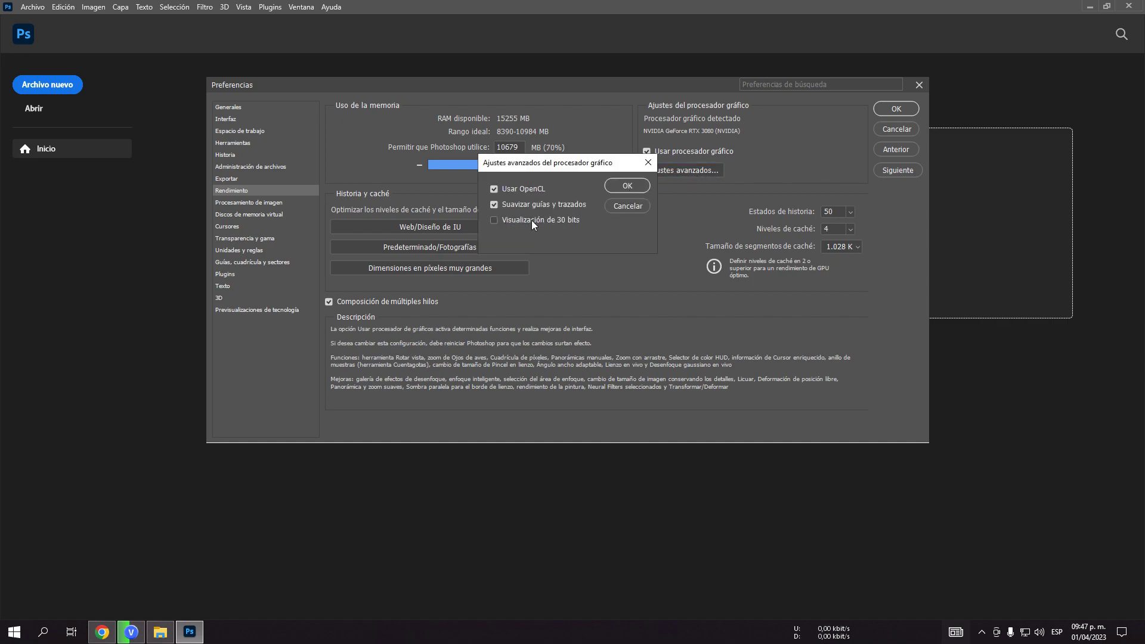
{"action": "left_click", "coordinate": [620, 208]}
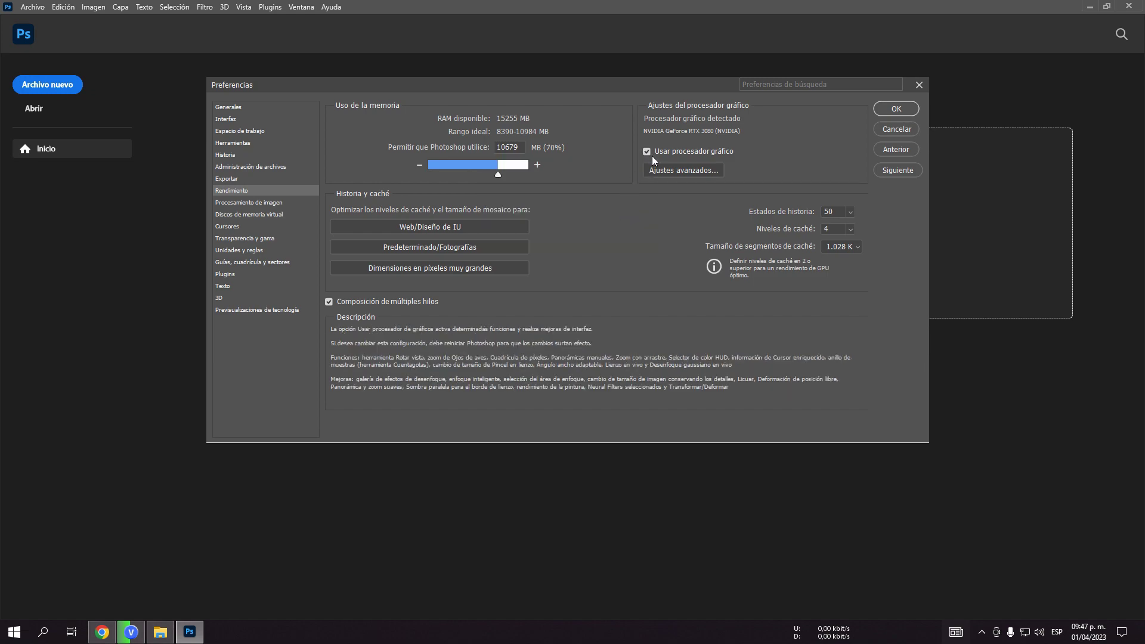